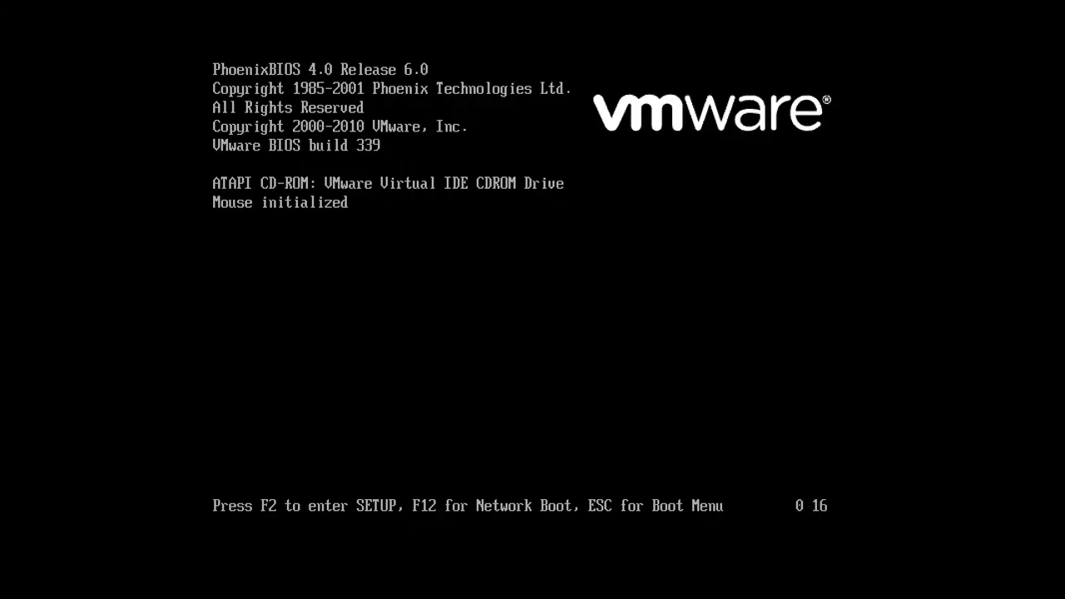
Boot the virtual machine from the CD-ROM Drive using the BIOS Boot Menu.
key("Escape")
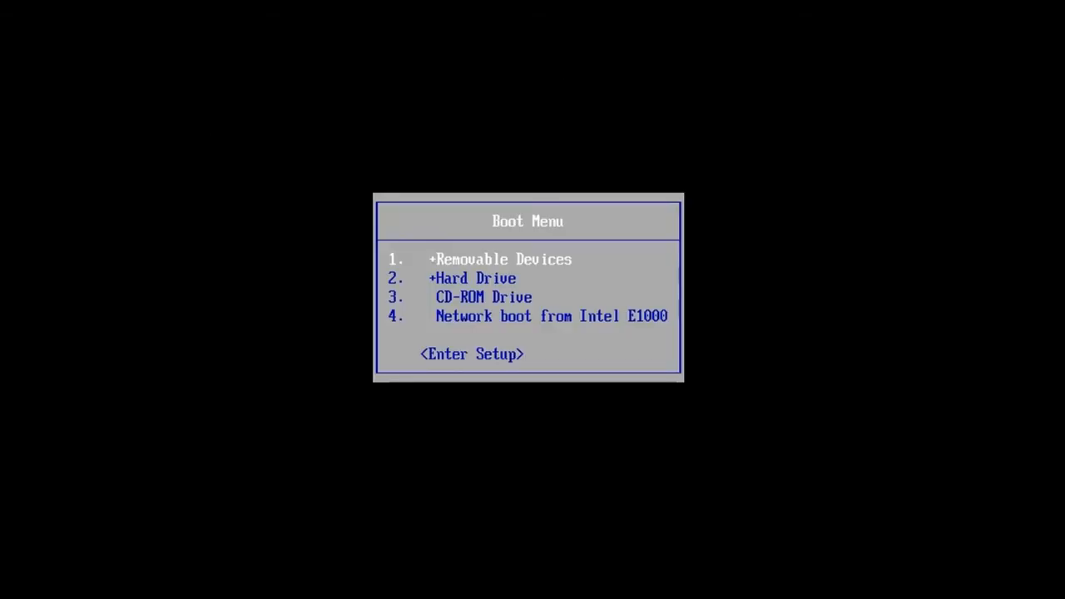
key("Down")
key("Down")
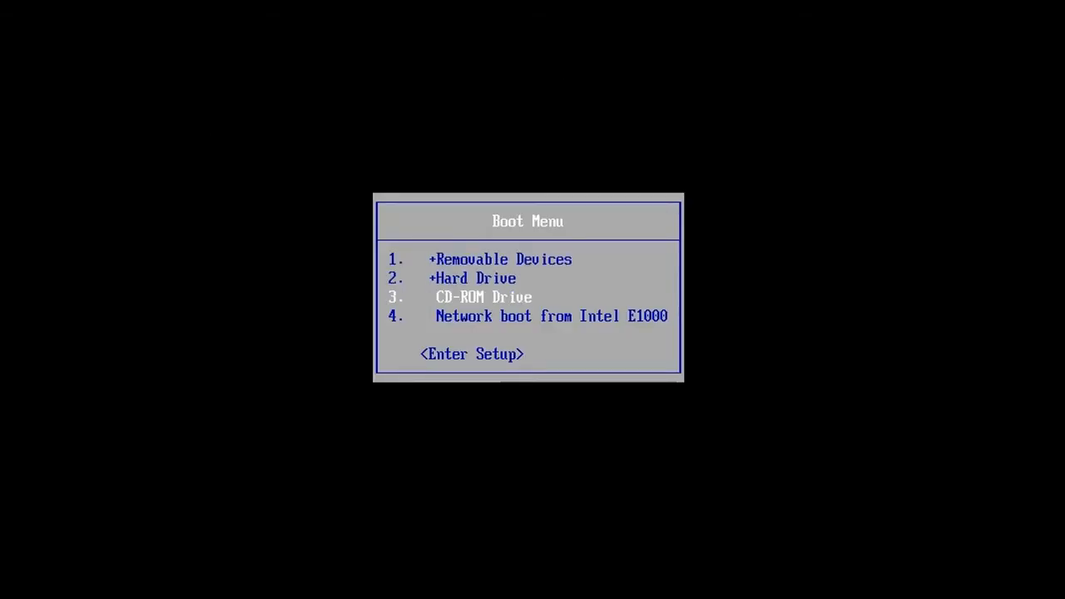
key("Return")
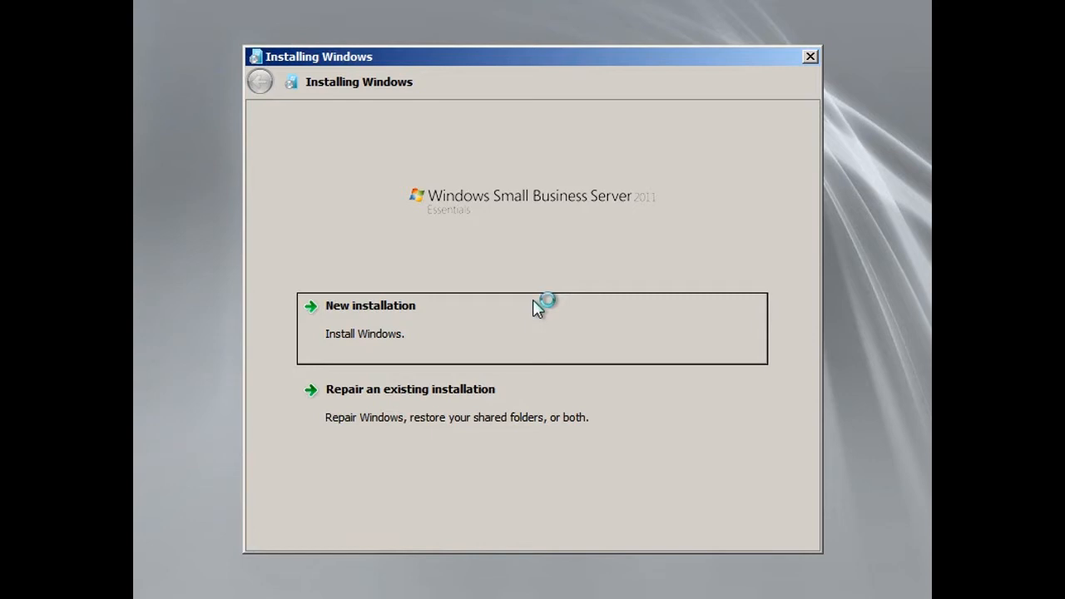
Start a new installation on the 160 GB Disk 0 without extra drivers, accepting that its files will be deleted.
left_click(392, 303)
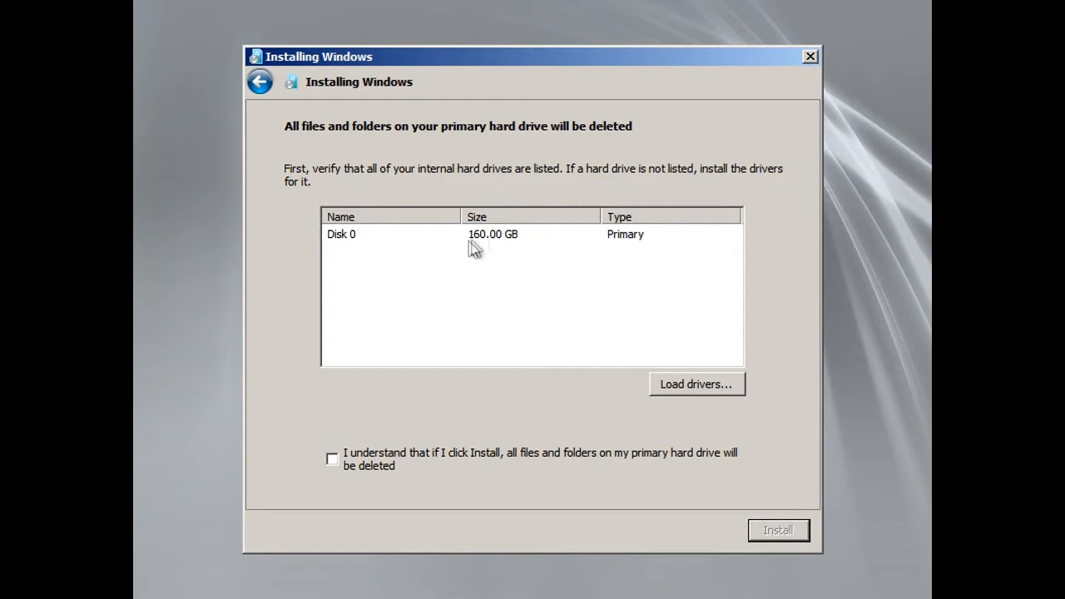
left_click(732, 387)
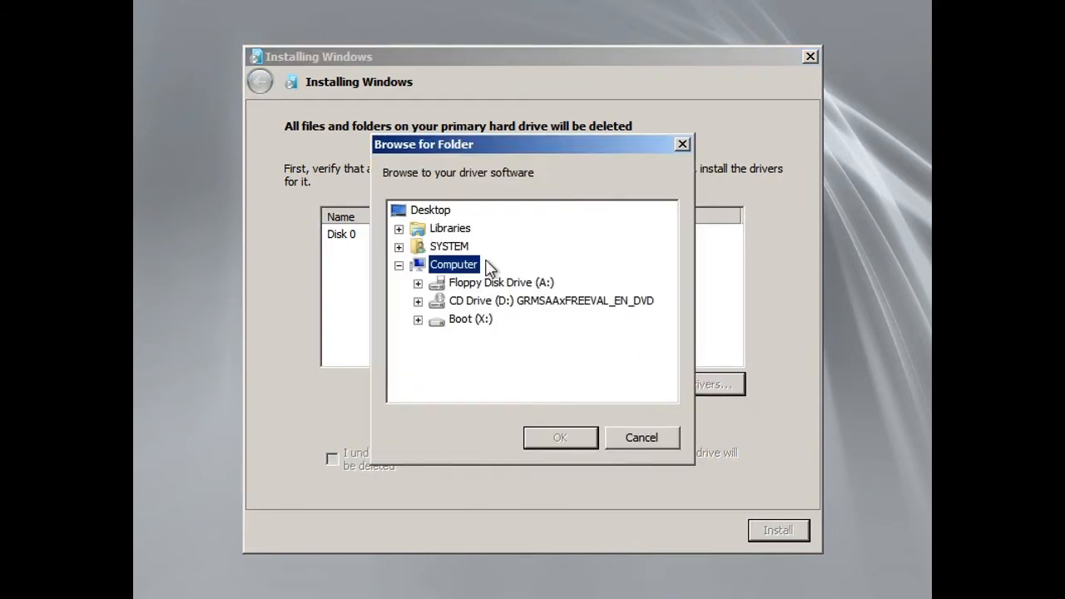
left_click(419, 301)
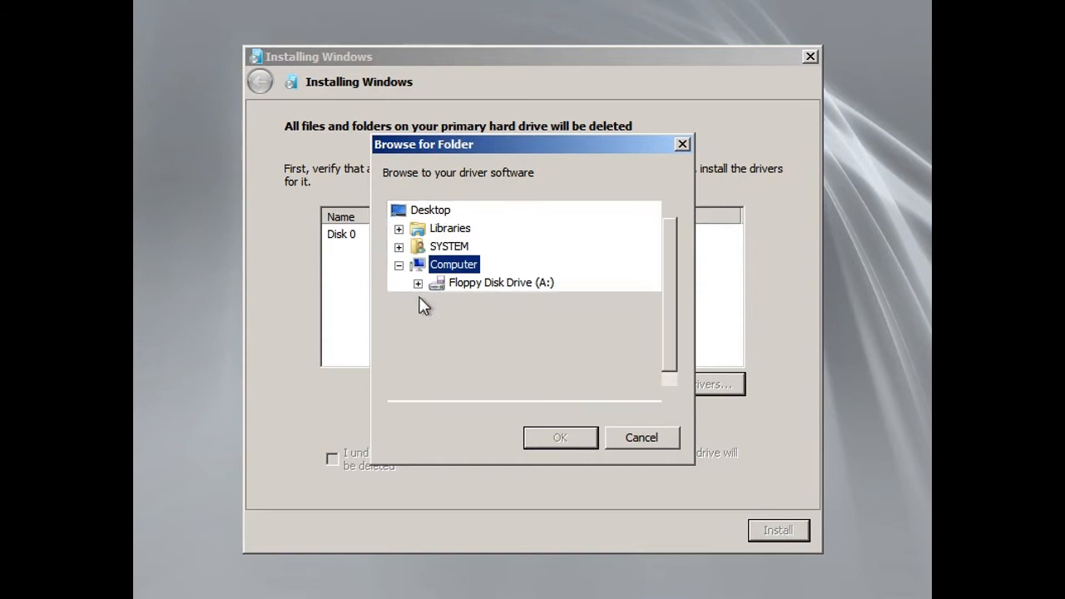
left_click(641, 438)
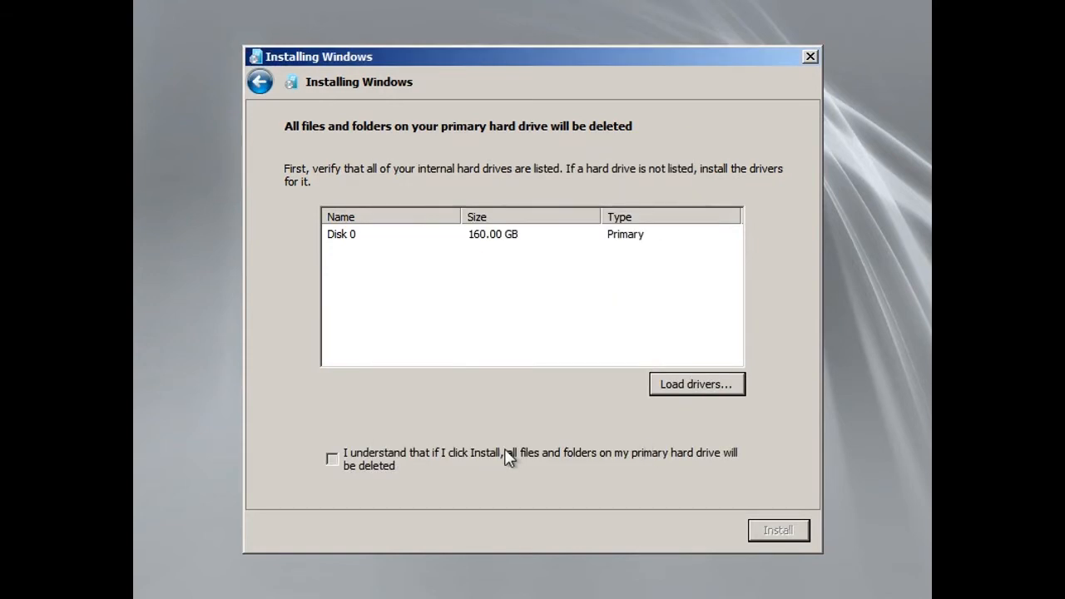
left_click(510, 459)
left_click(772, 530)
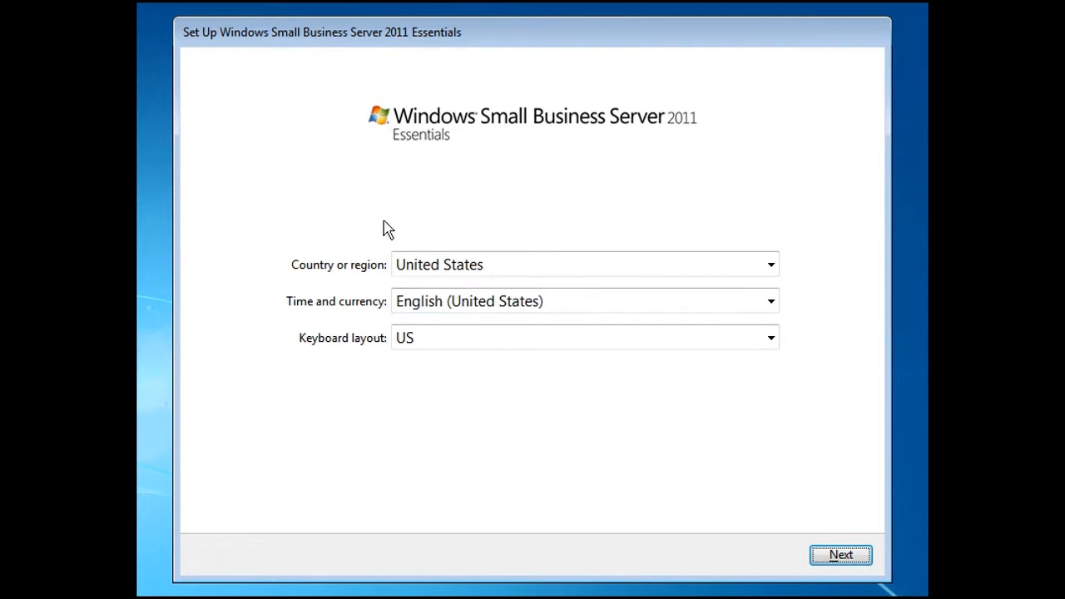
Accept the US region, keyboard and unchanged date and time settings.
left_click(833, 554)
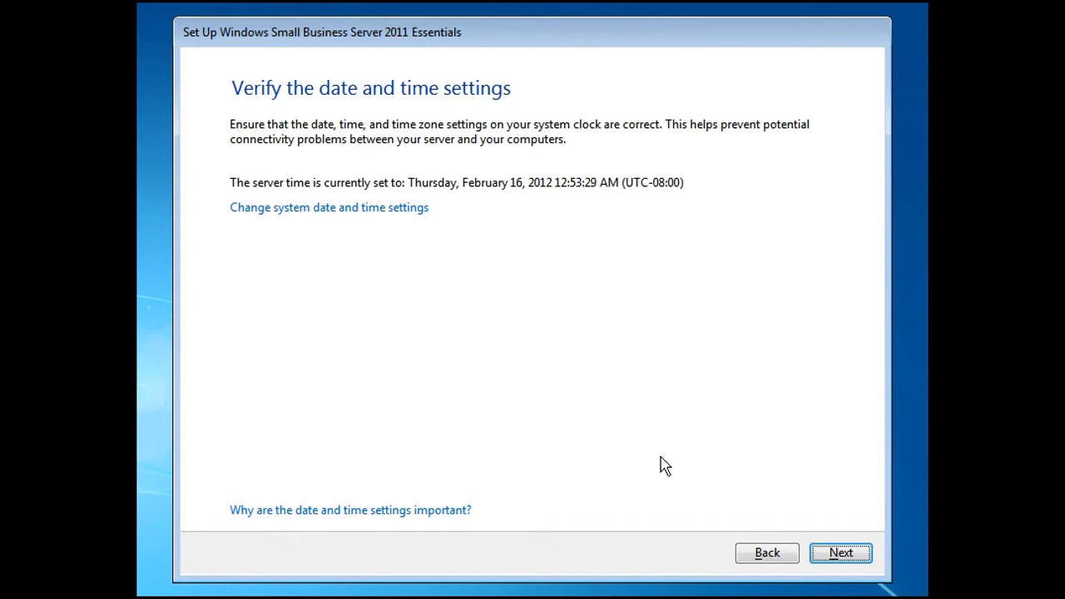
left_click(376, 212)
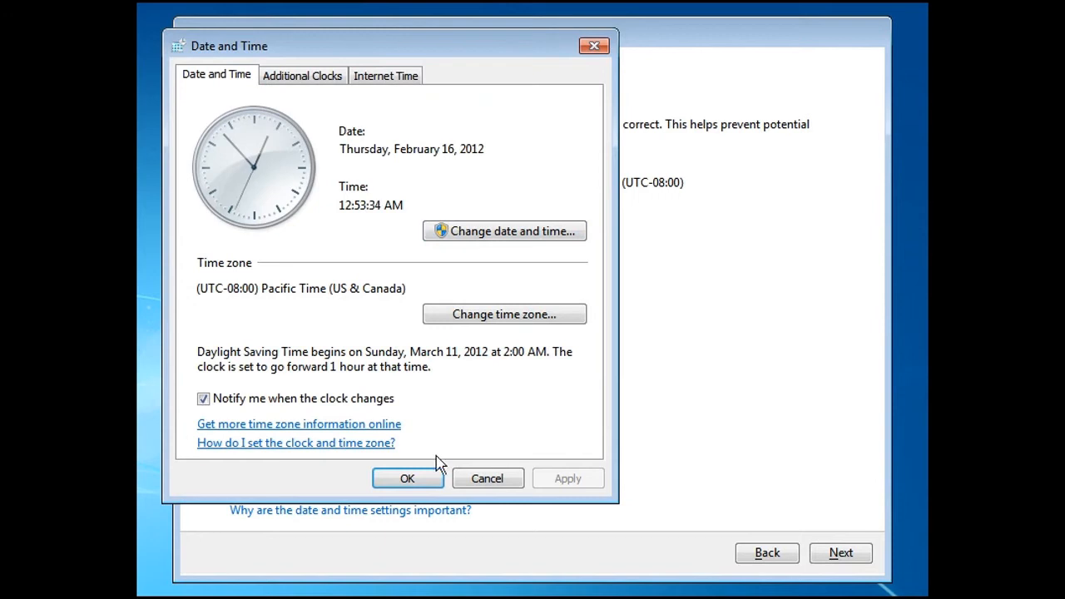
left_click(408, 480)
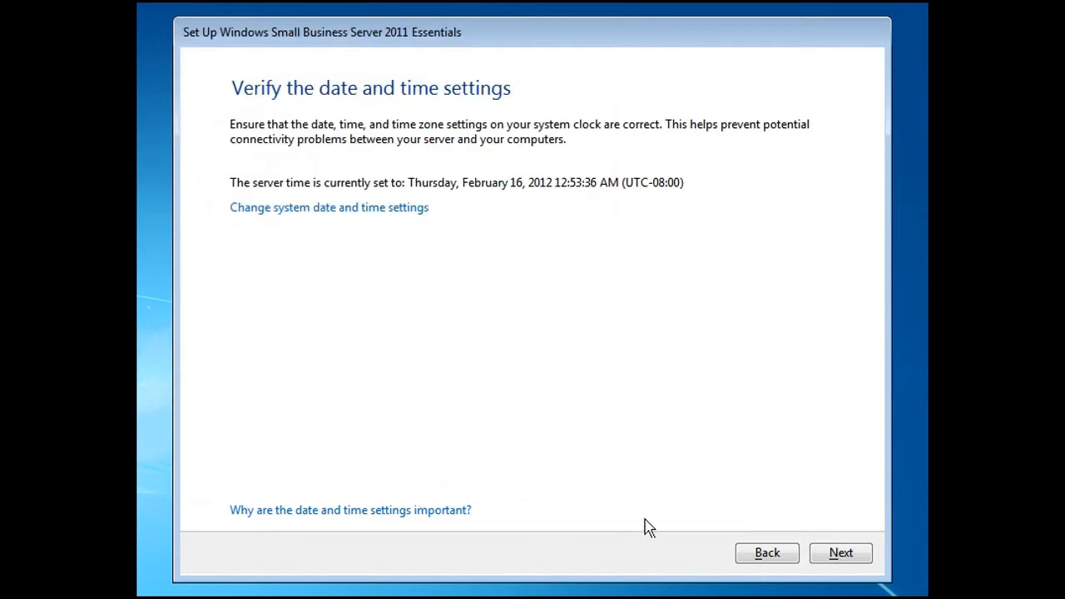
left_click(851, 558)
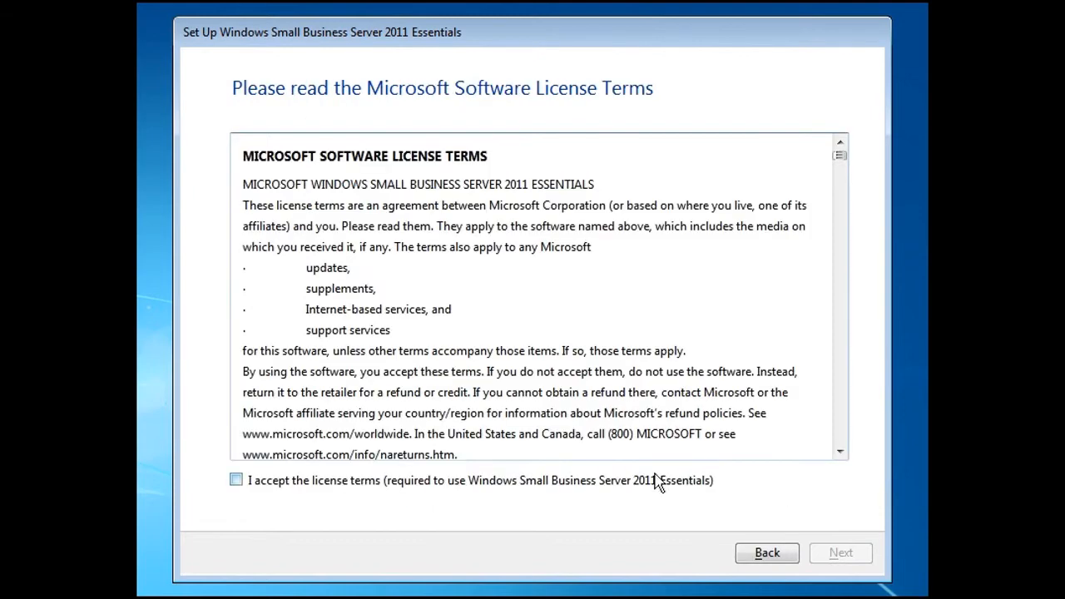
Accept the license terms and continue without a product key.
left_click(401, 482)
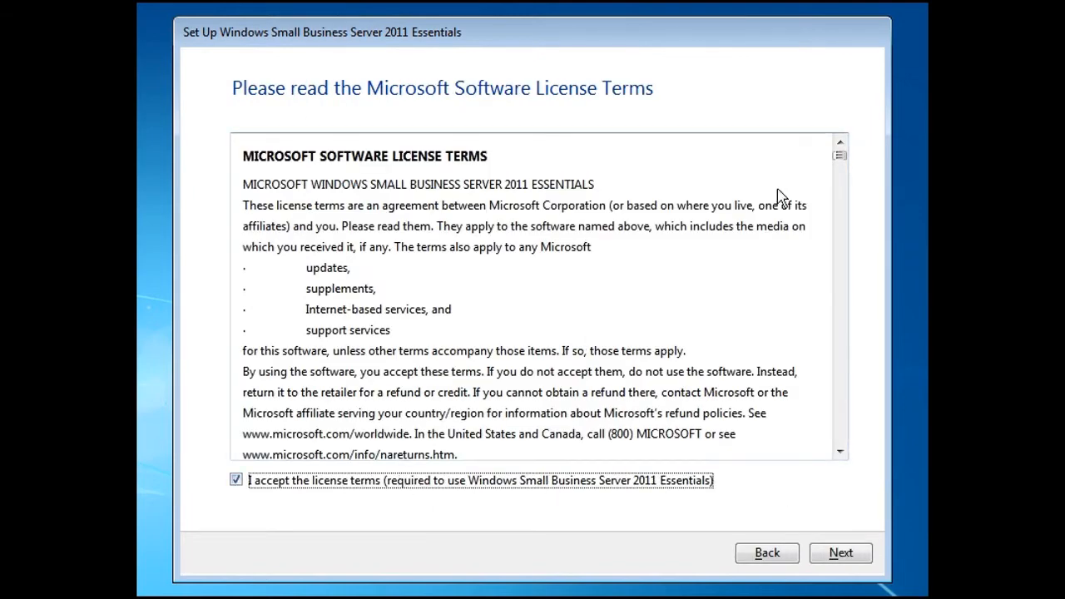
left_click(842, 156)
left_click_drag(846, 162, 769, 440)
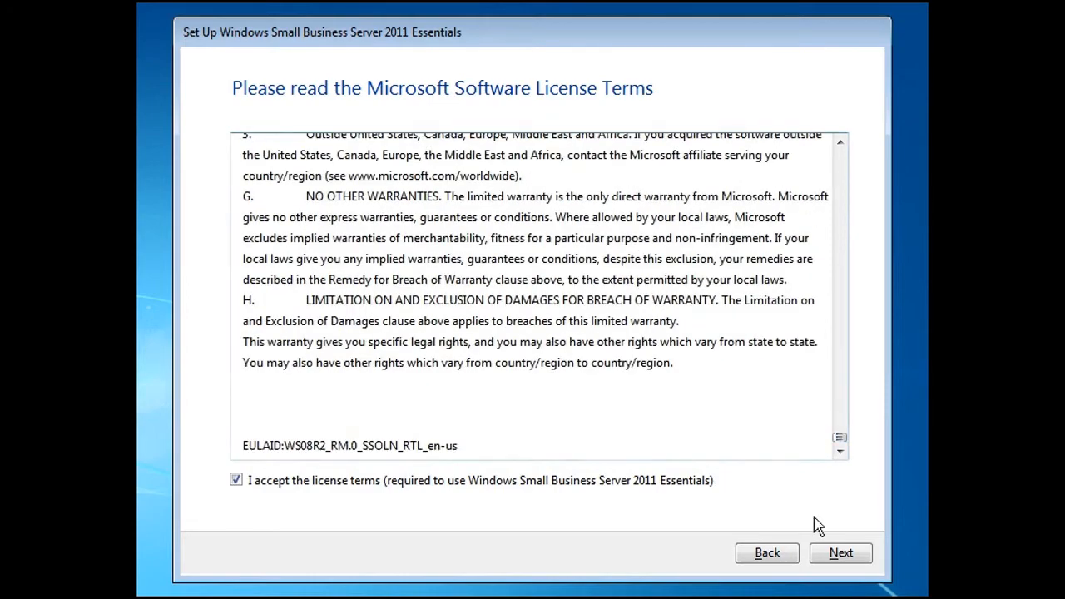
left_click(839, 553)
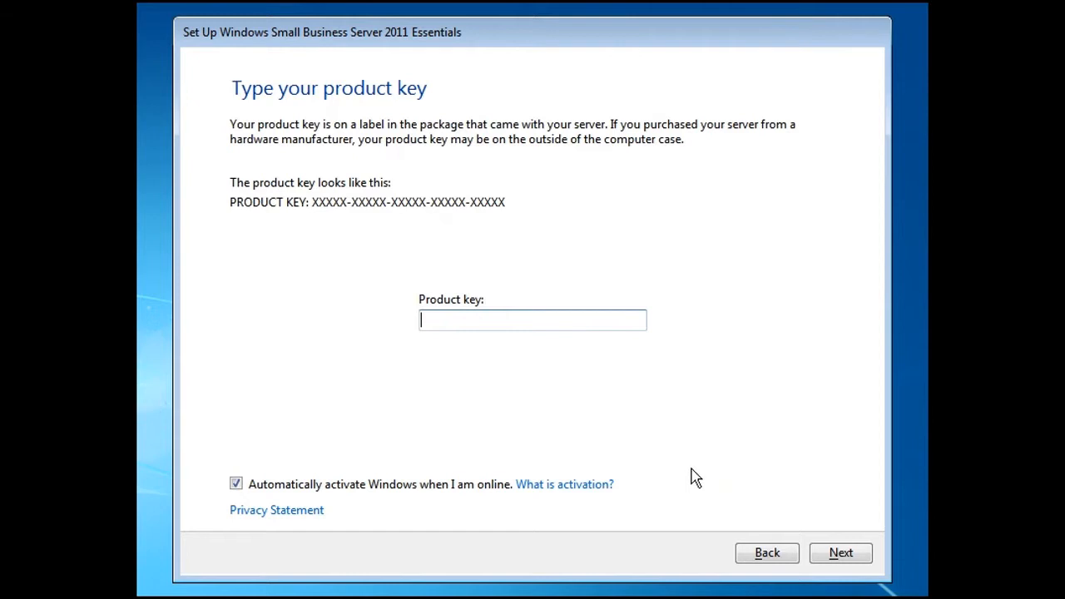
left_click(840, 555)
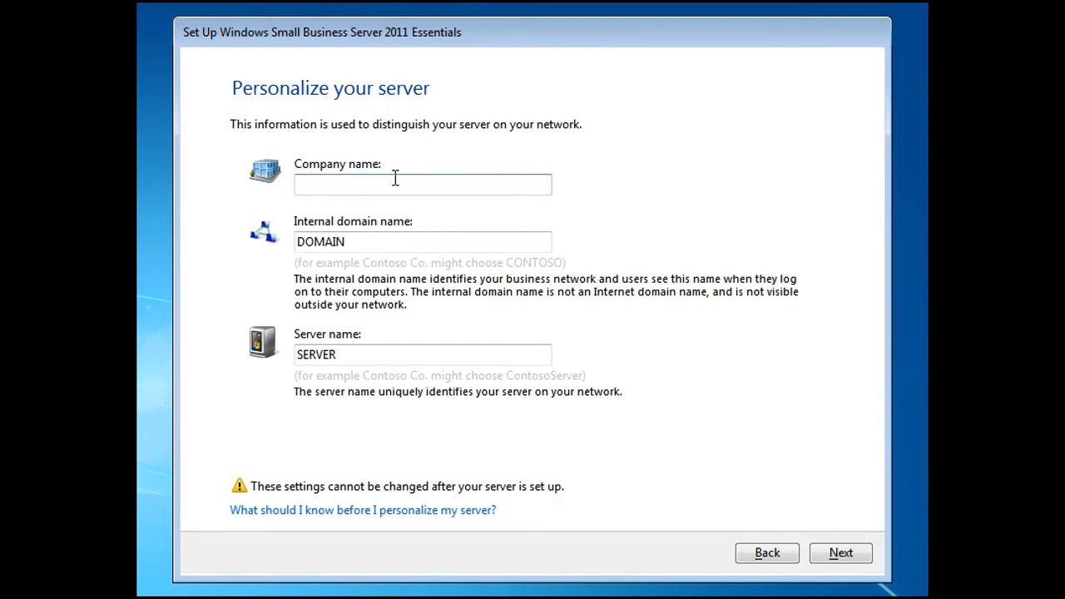
Set the company name to 'DEEP, Inc.' and the internal domain name to DEEP.
type("DEEPINC")
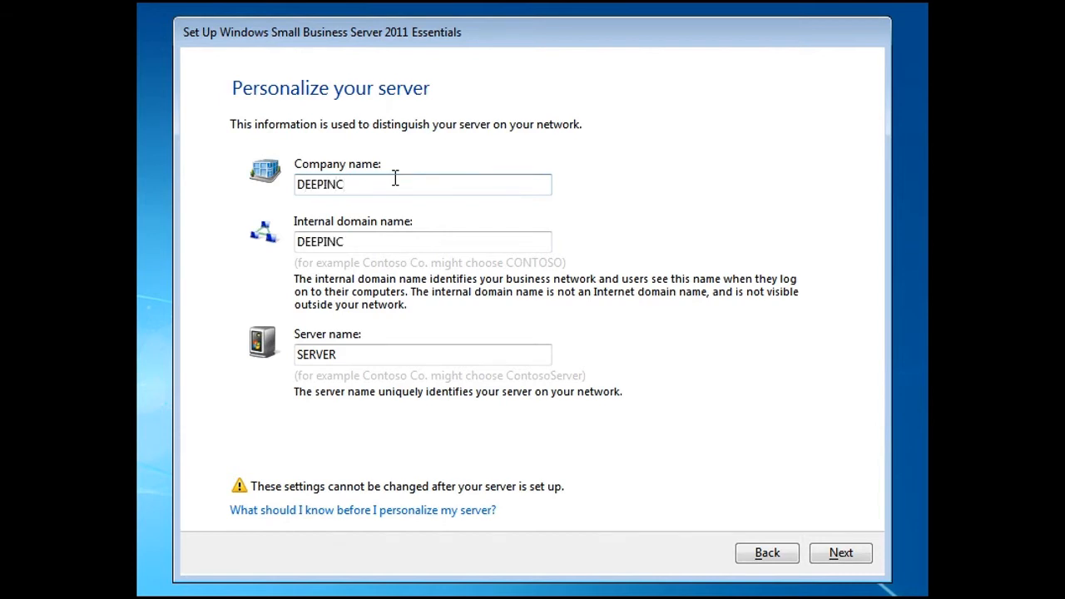
key("Tab")
key("End")
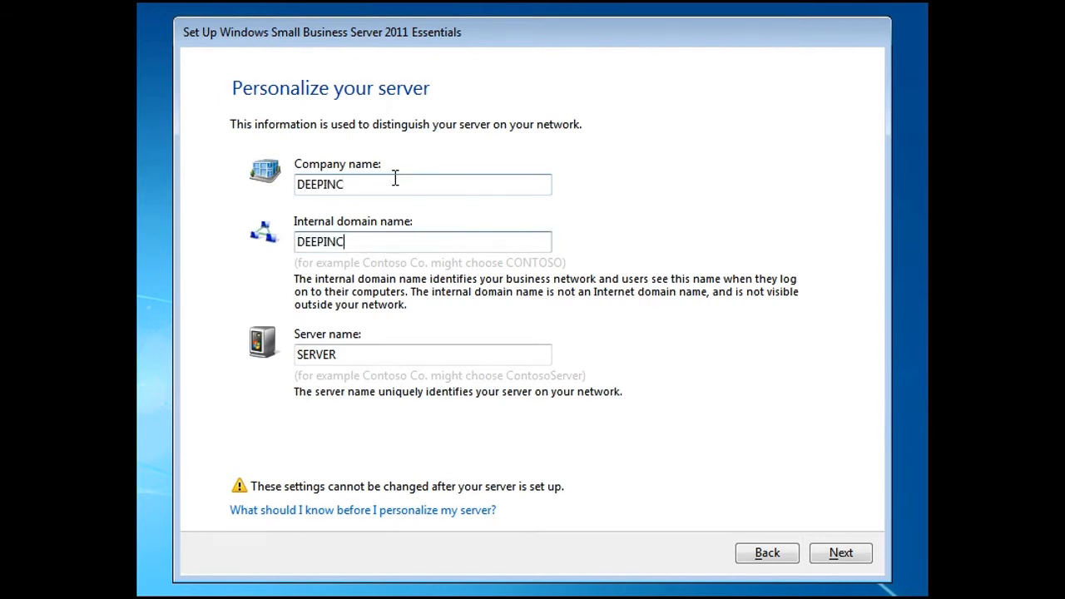
key("BackSpace")
key("BackSpace")
key("BackSpace")
left_click(396, 178)
key("BackSpace")
key("BackSpace")
key("BackSpace")
type("m")
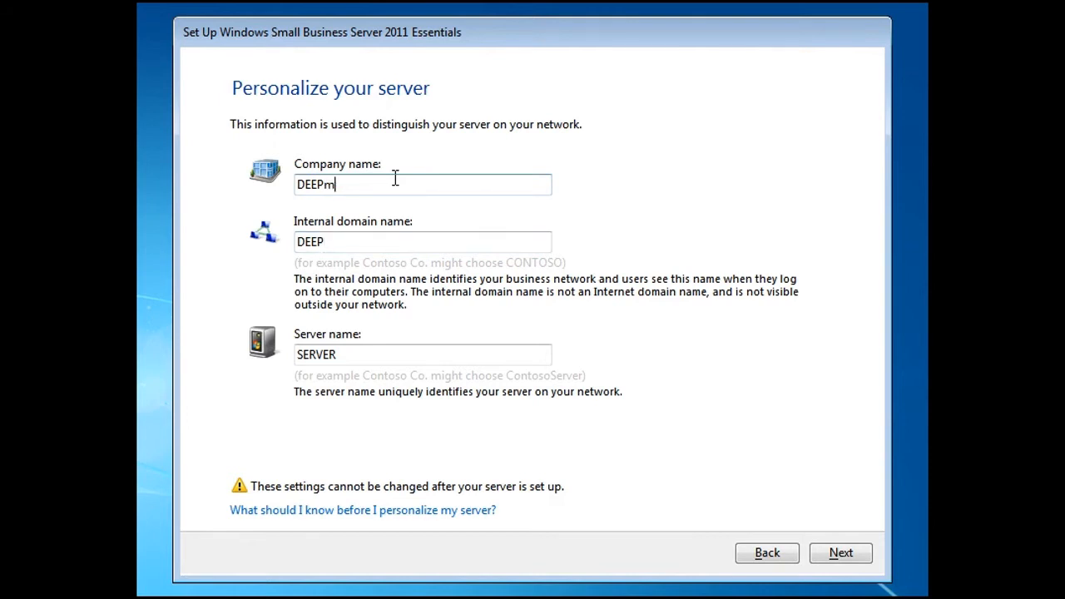
key("BackSpace")
type(", Inc.")
key("Tab")
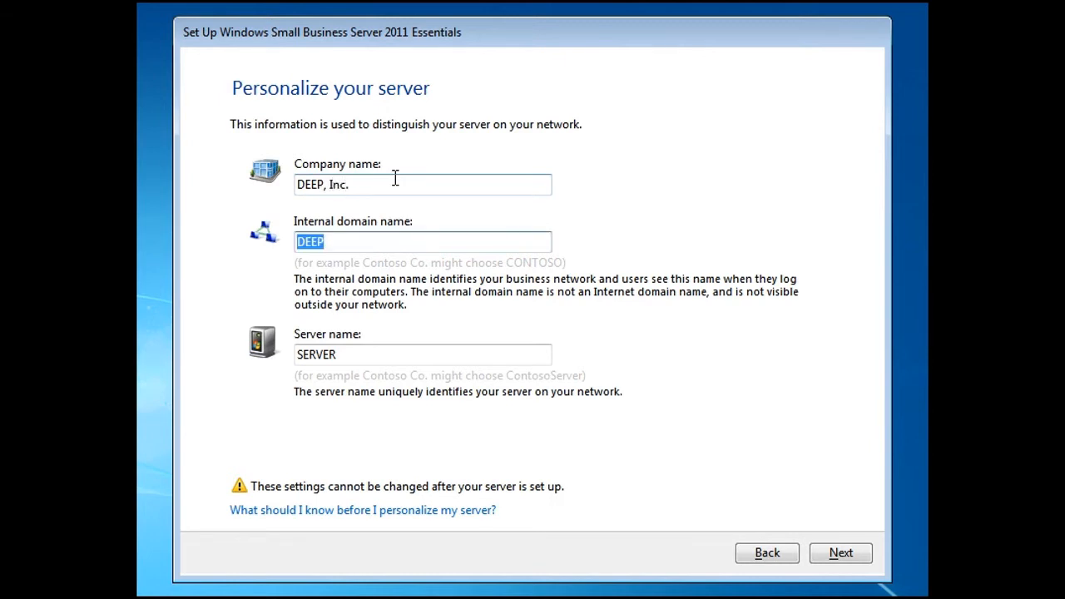
Change the server name to DEEPSERVER and submit the personalization settings.
key("Tab")
key("Home")
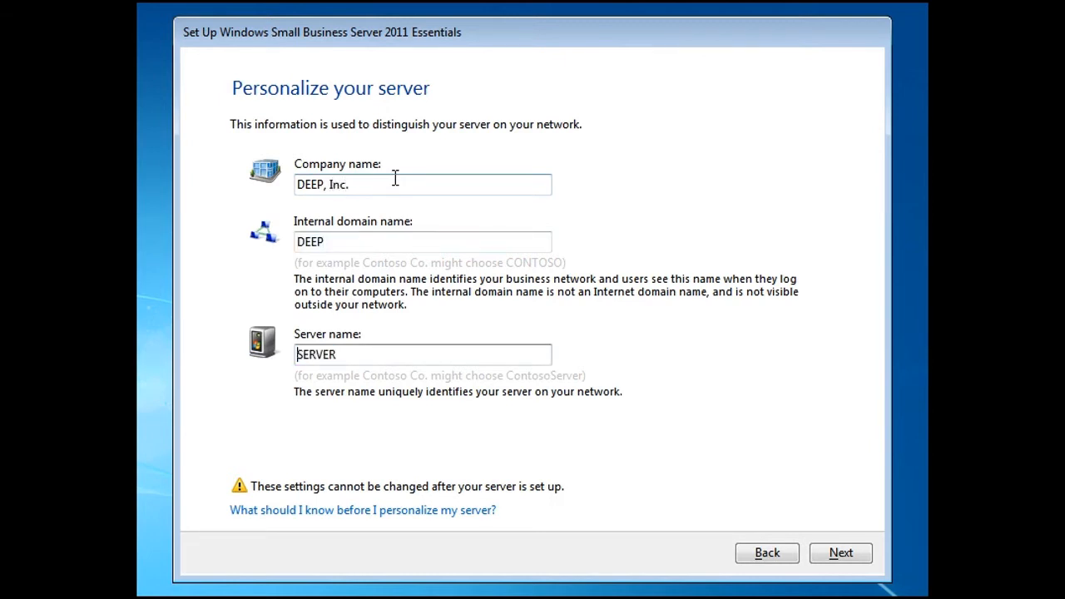
type("DEEP")
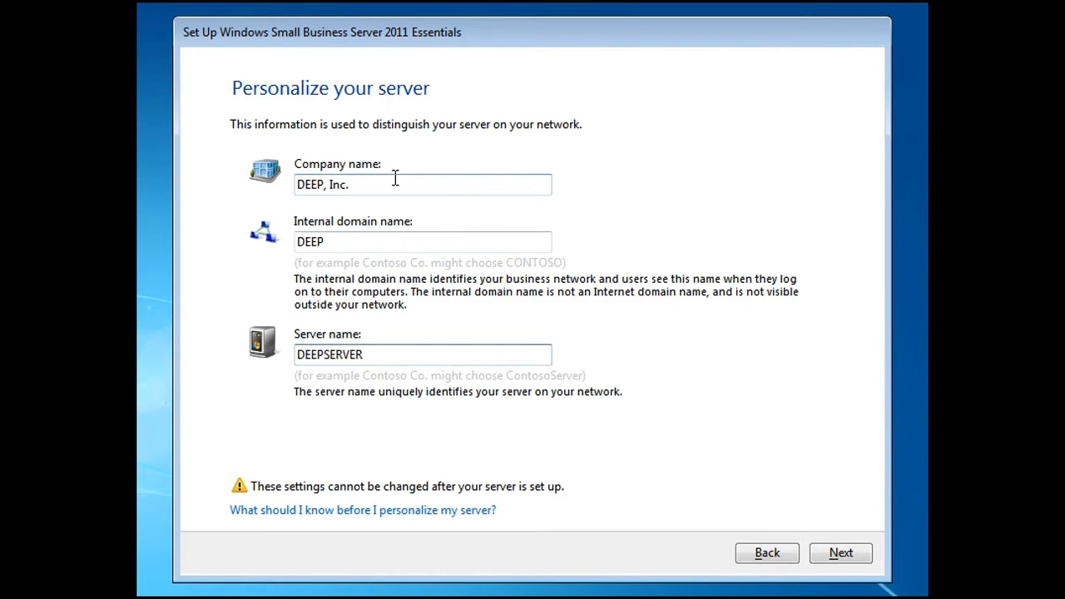
left_click(480, 354)
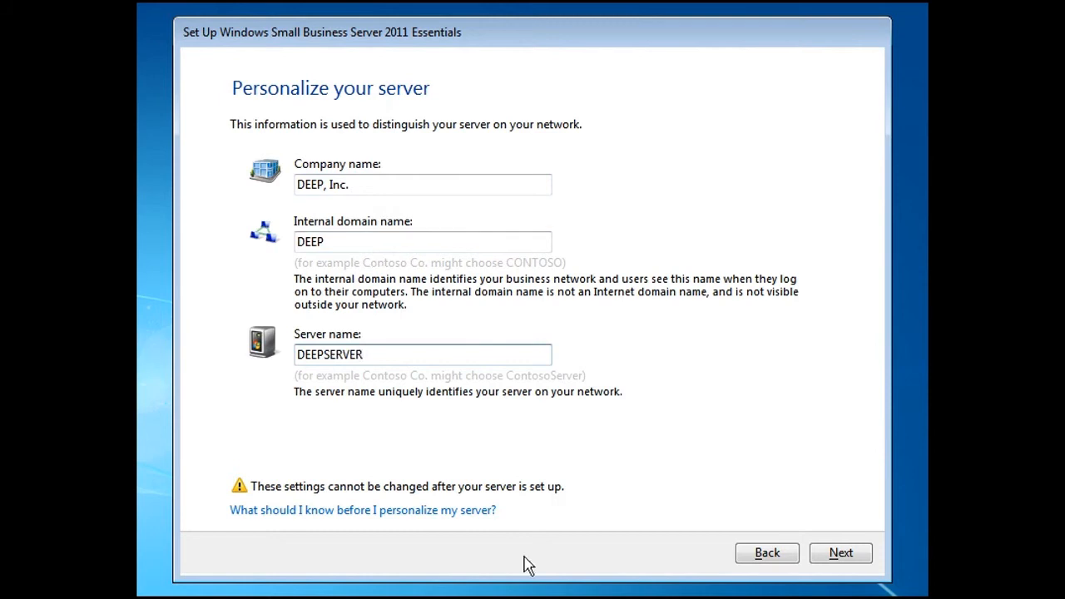
left_click(834, 558)
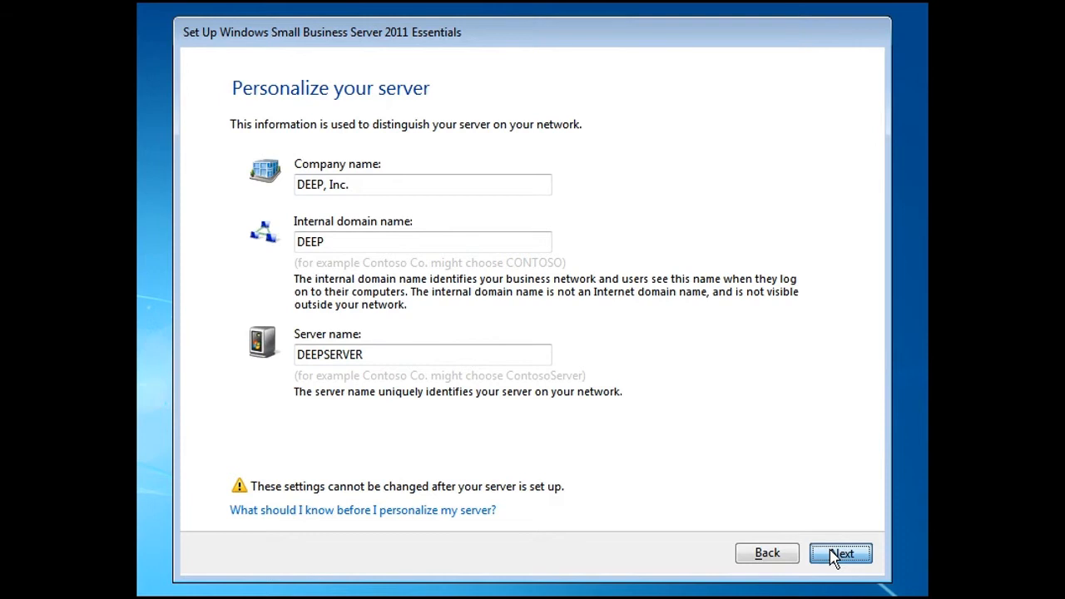
left_click(837, 554)
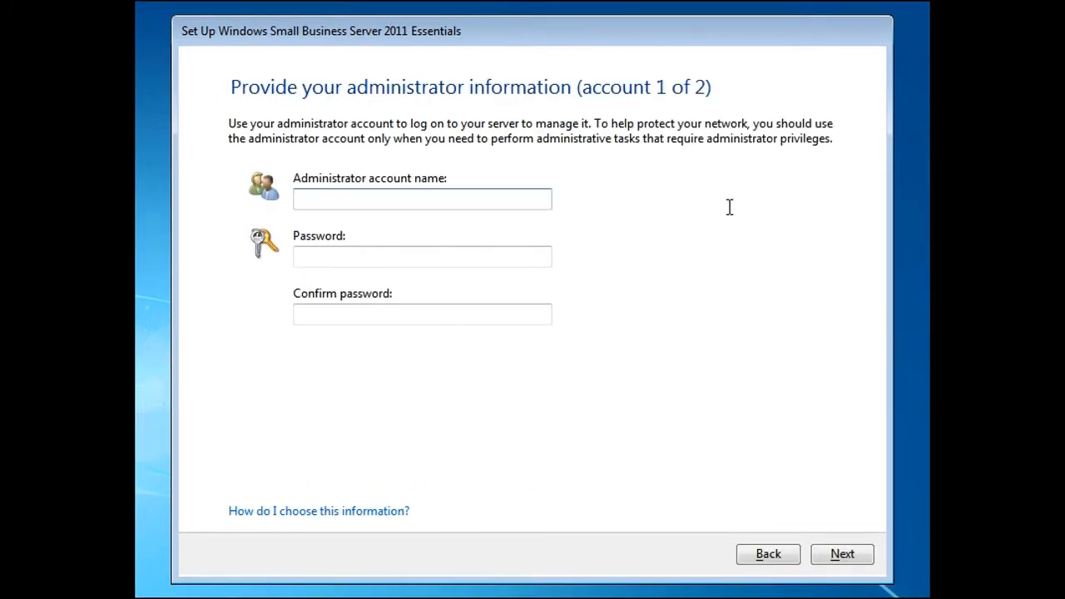
Create the administrator account with a user name and confirmed password.
type("sluthra")
key("Tab")
type("•••••••••")
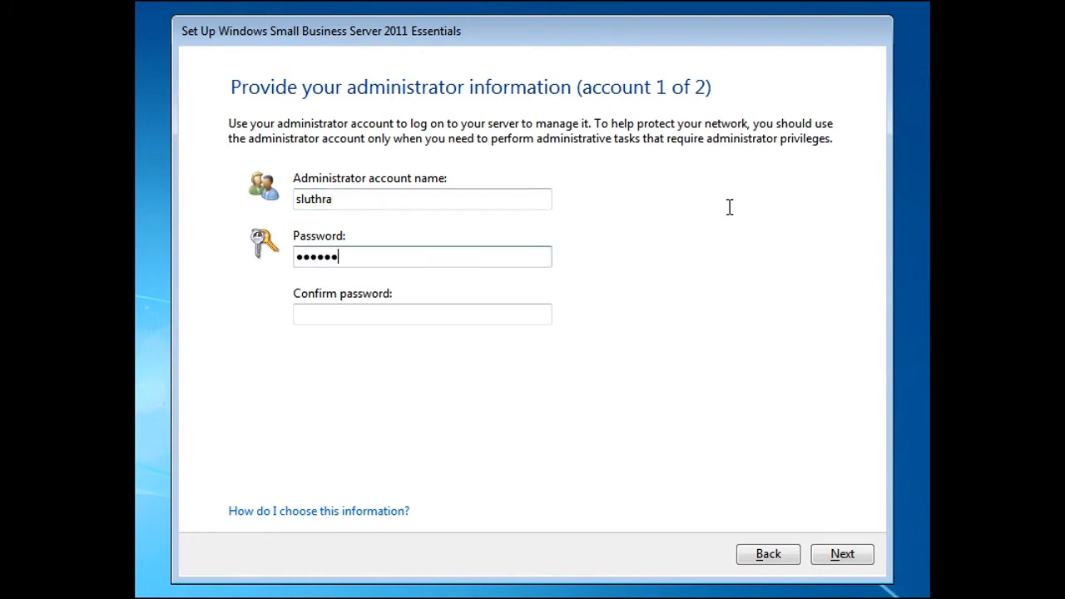
key("Tab")
type("••••••••")
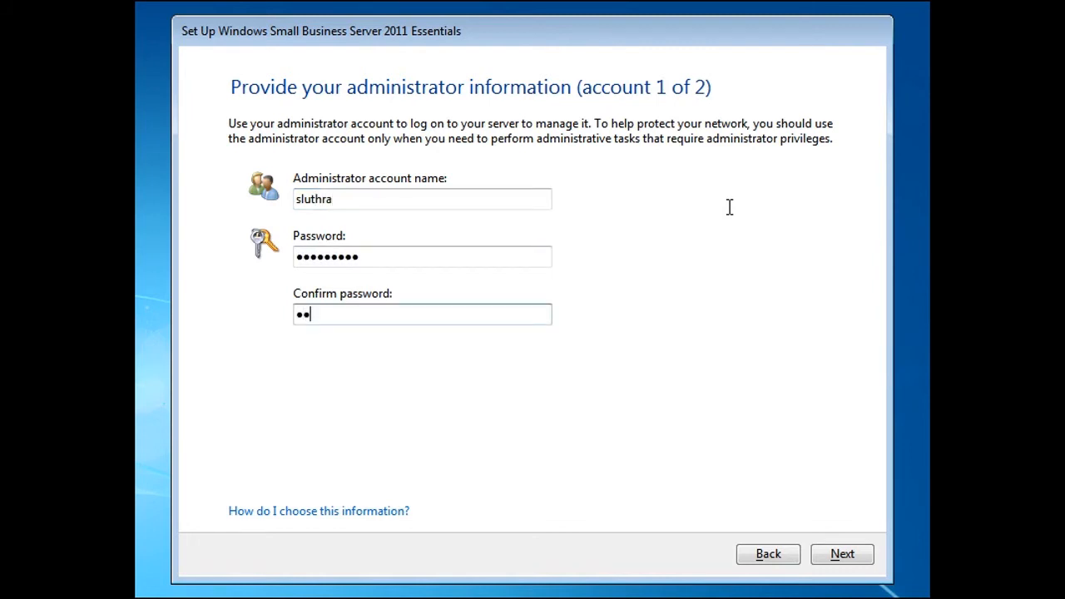
type("•")
left_click(835, 558)
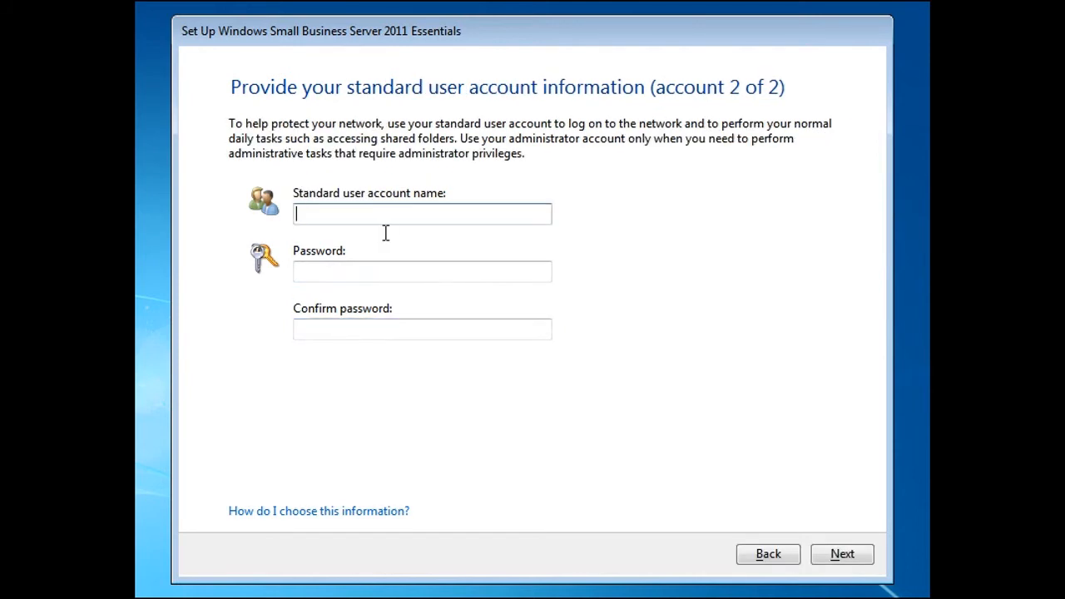
Create the standard user account with a user name and confirmed password.
type("sandeep")
key("Tab")
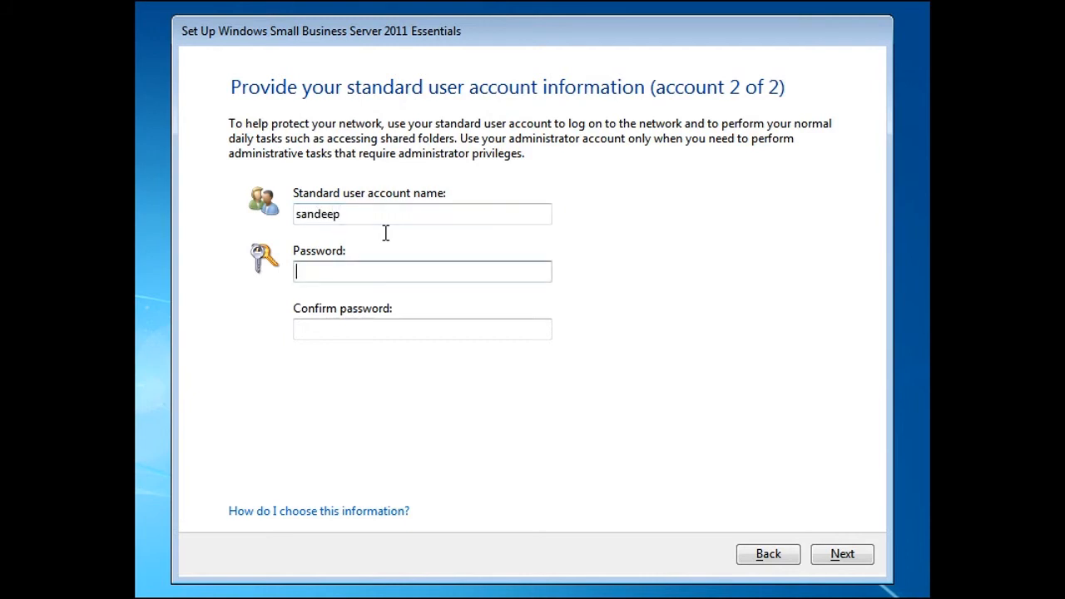
type("••••")
key("Home")
type("•••••")
key("Tab")
type("•••••••••")
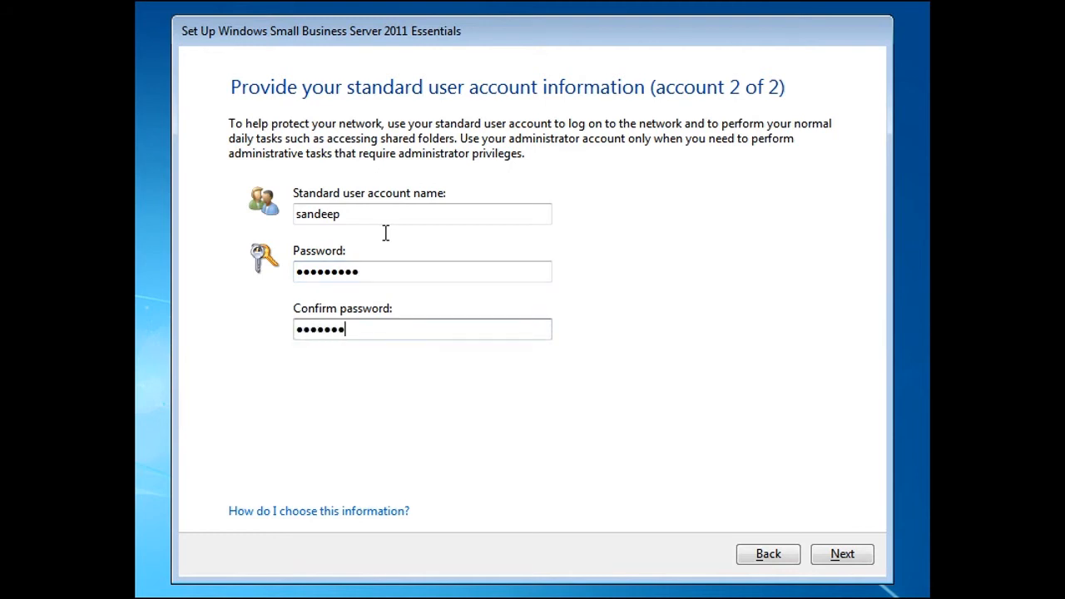
left_click(830, 561)
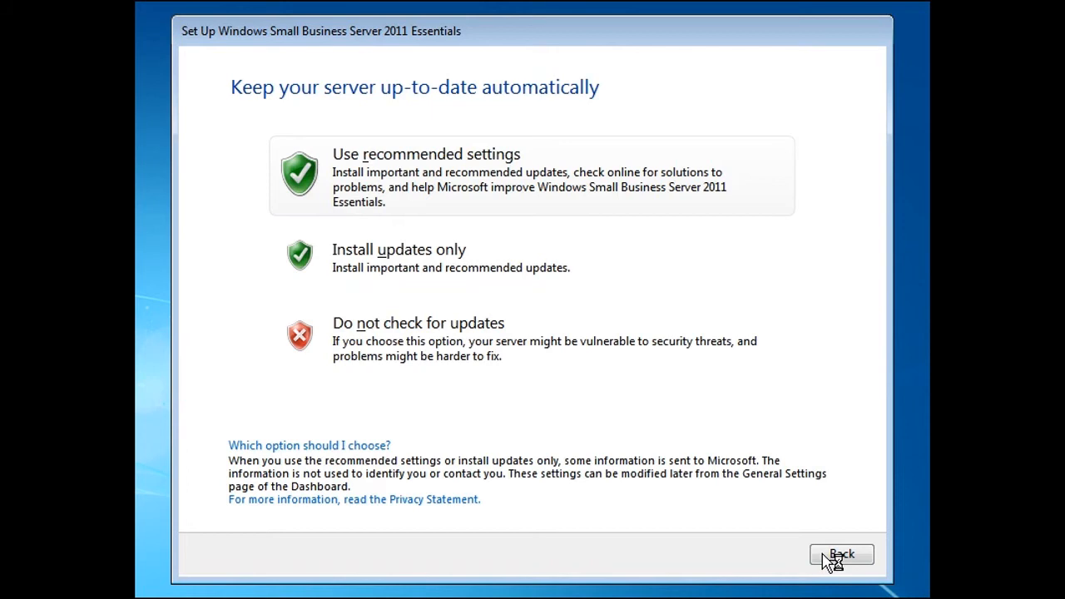
Choose 'Use recommended settings' for server updates and let setup complete.
left_click(443, 169)
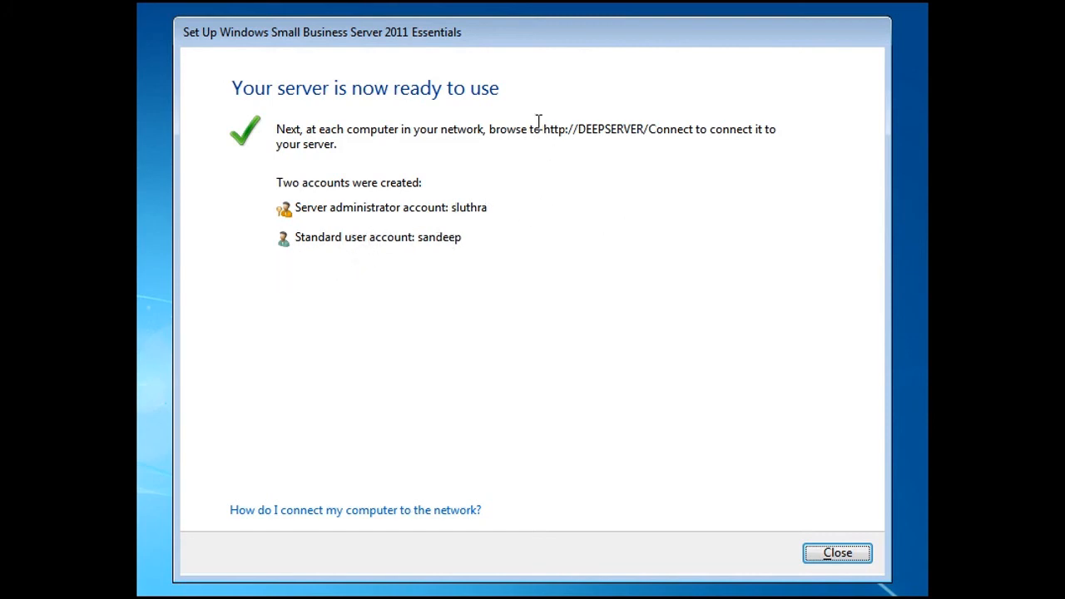
left_click_drag(542, 129, 694, 131)
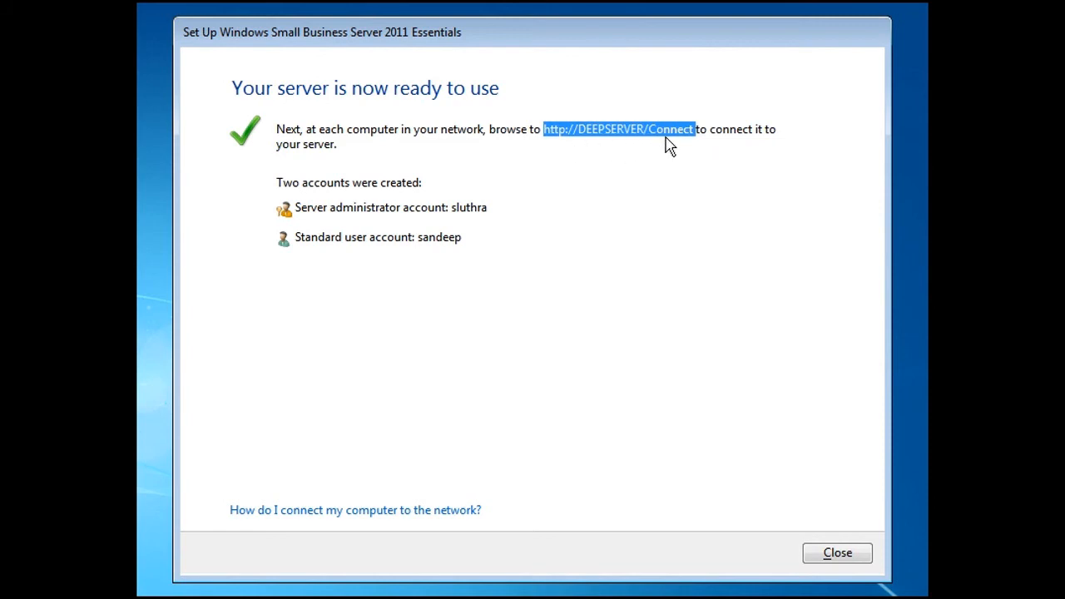
left_click(701, 291)
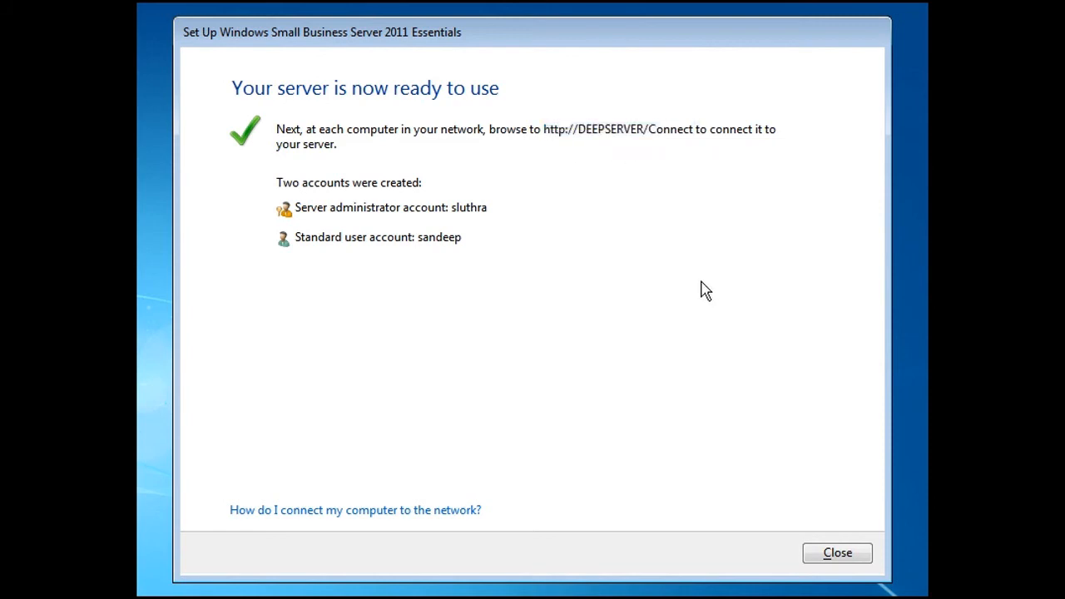
left_click(839, 562)
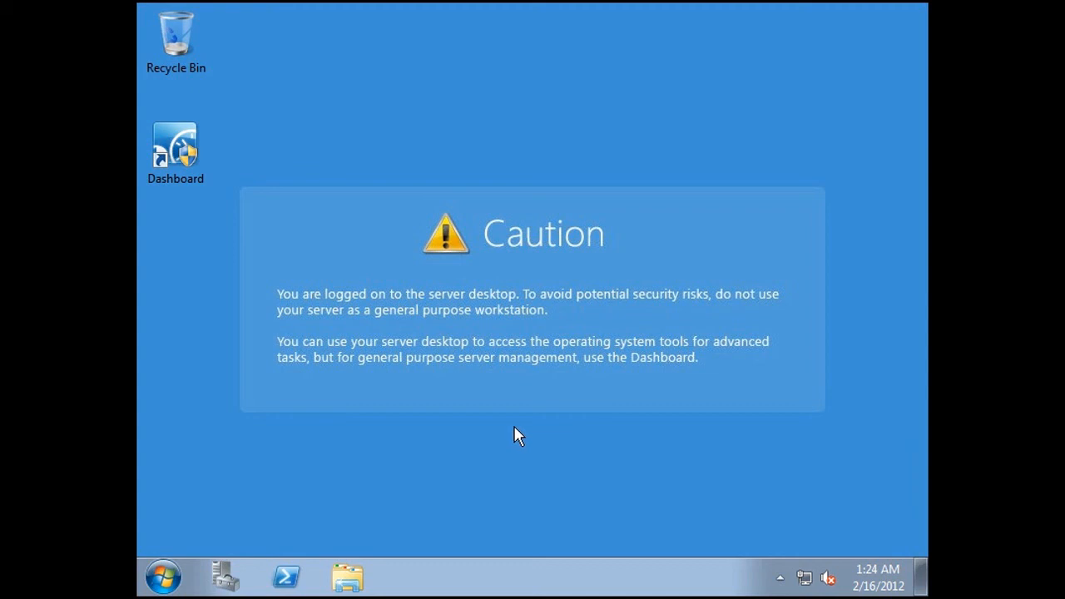
Check CPU and memory usage on Task Manager's Performance tab, then close it.
key("ctrl+shift+Escape")
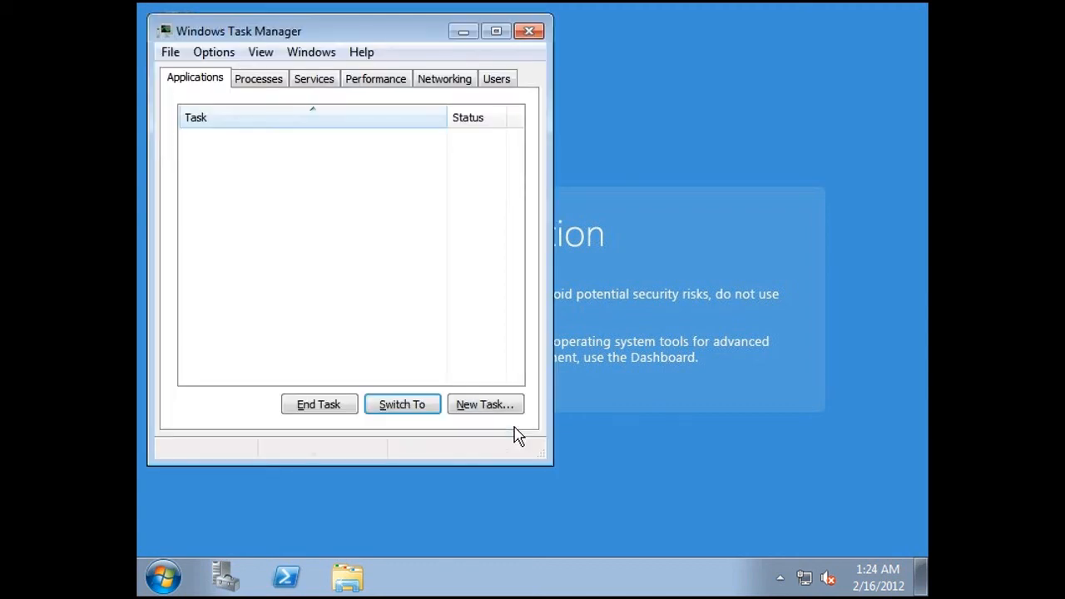
left_click(375, 79)
left_click_drag(380, 37, 732, 57)
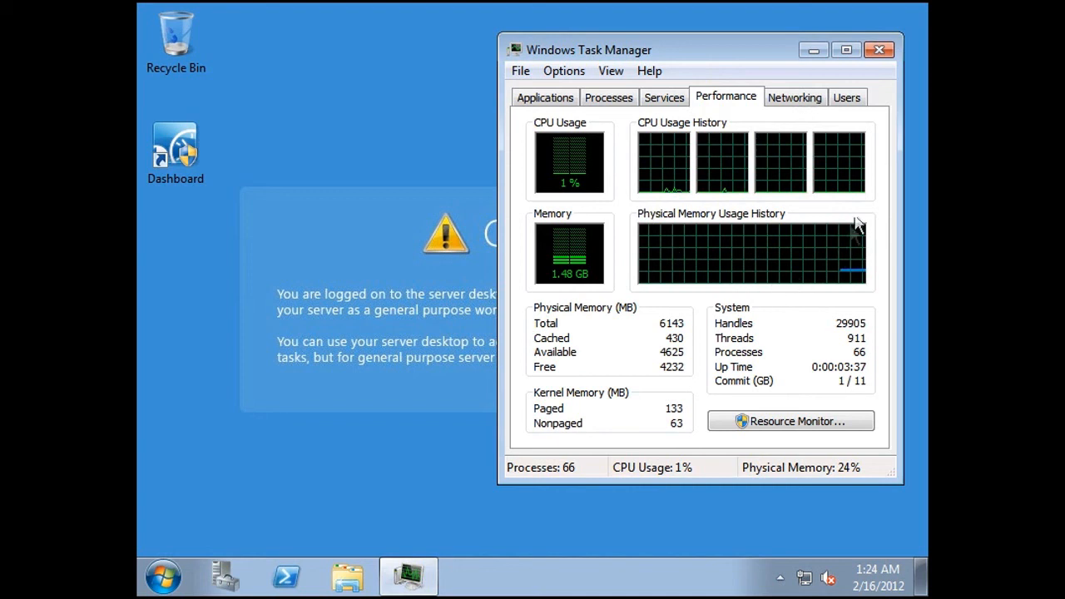
left_click(879, 52)
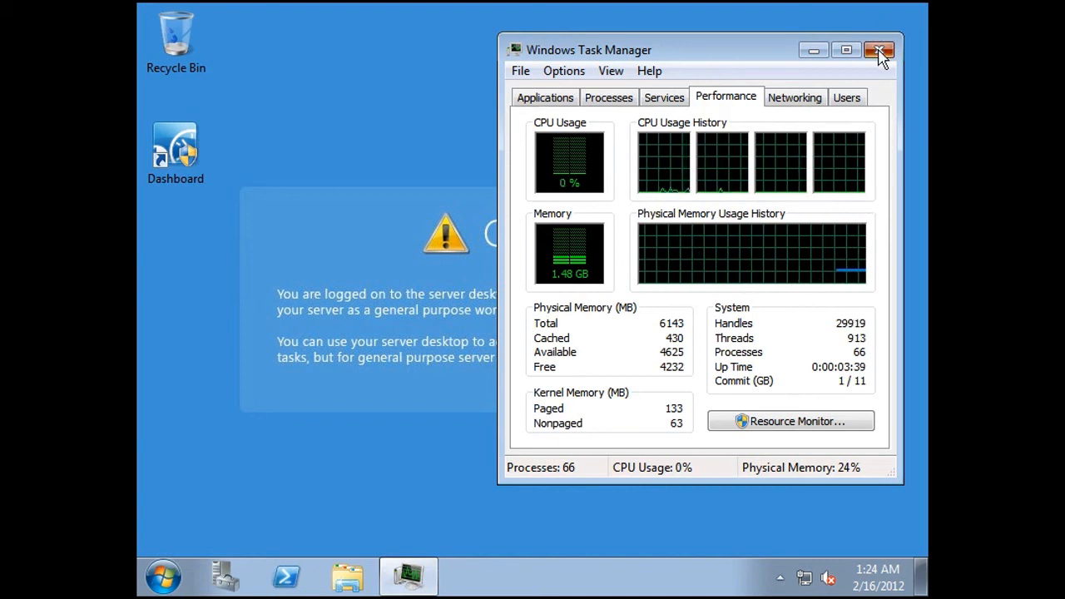